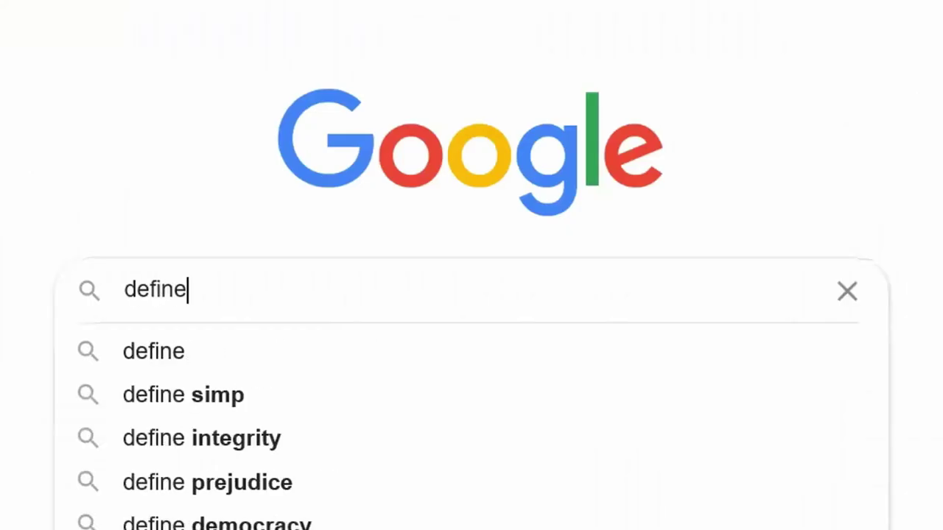
- Run define:stationary, define:stationery and define:assuage searches, ending on the assuage definition
type(":st")
key("Return")
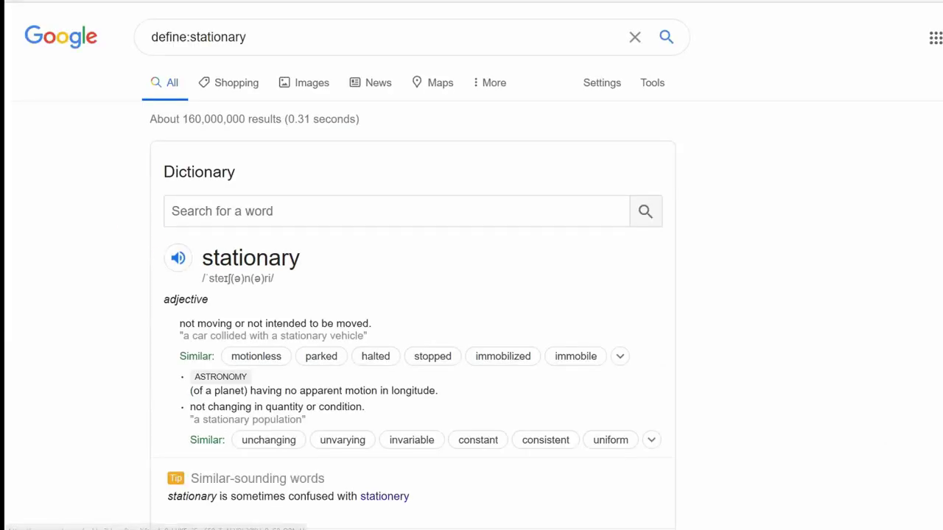
left_click(599, 305)
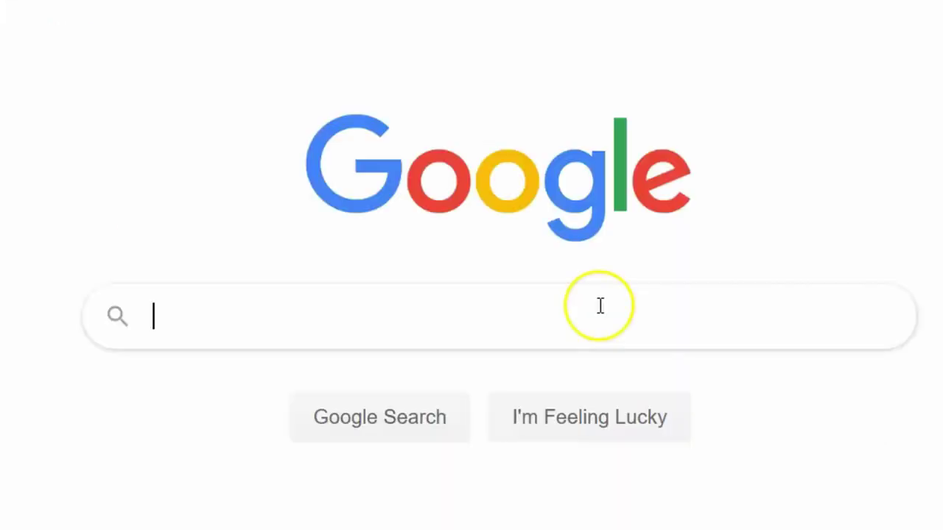
type("define:statio")
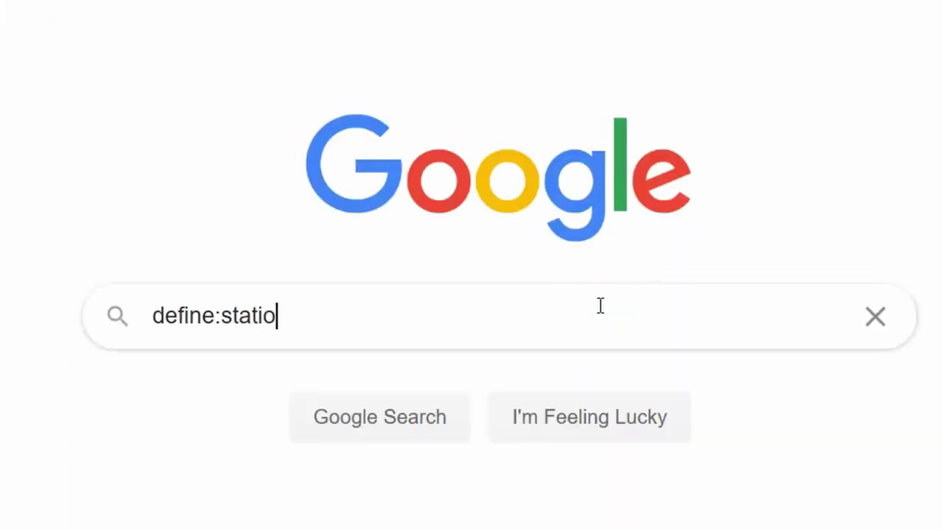
type("nery")
key("Return")
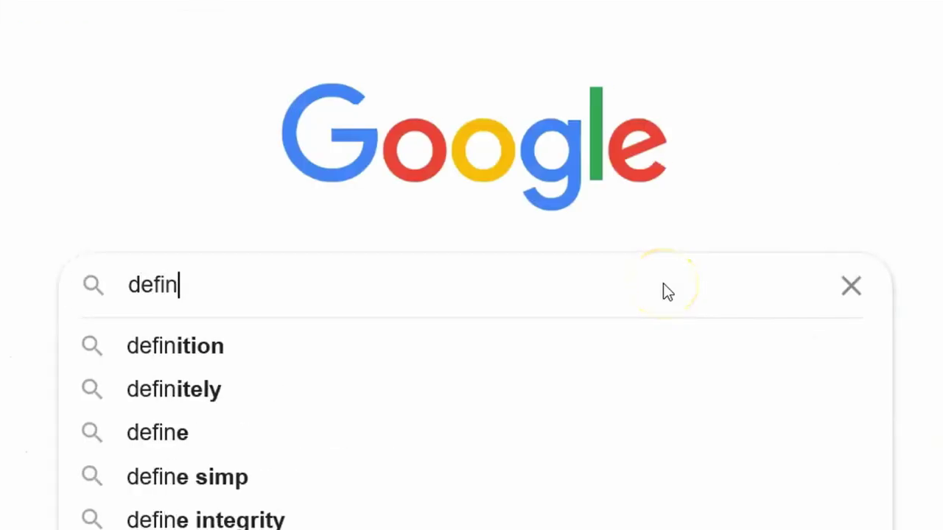
type("e:assuage")
key("Return")
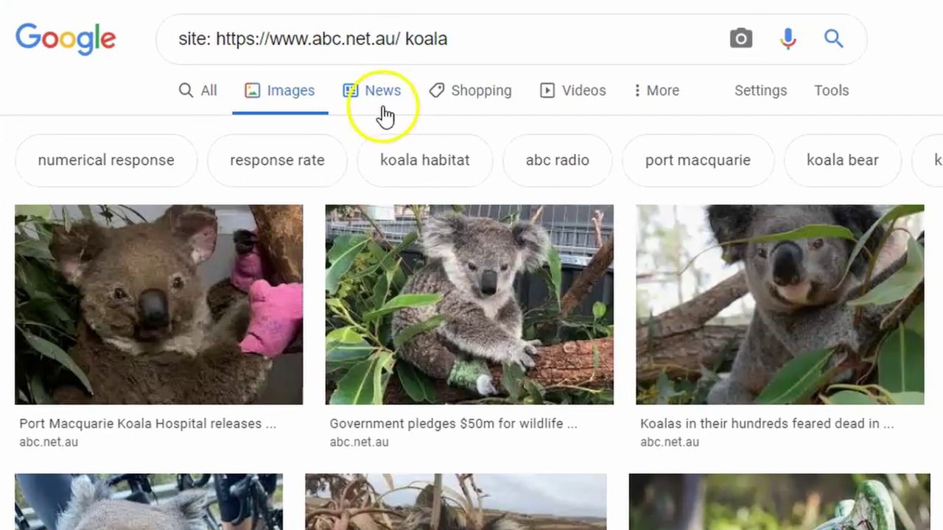
- Switch the abc.net.au koala results to News, then begin a new 'site: .edu koala' query
left_click(378, 114)
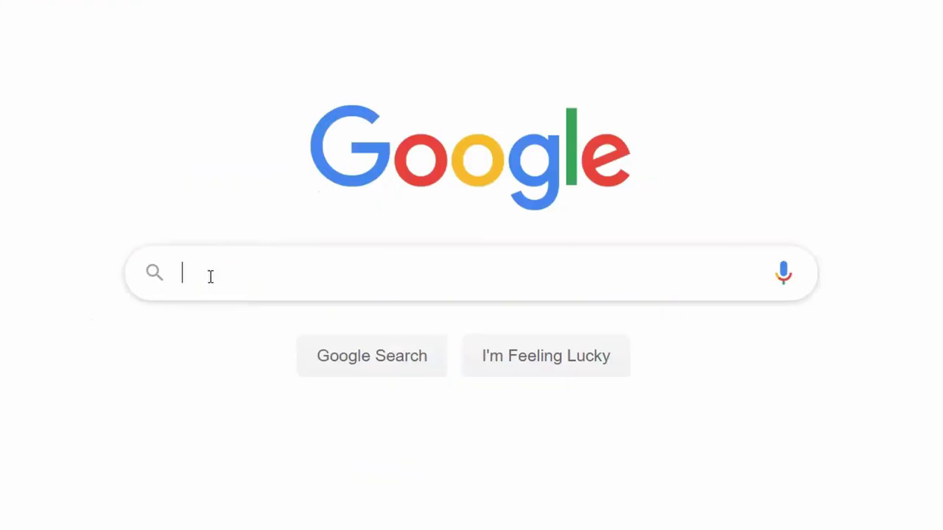
type("site: .")
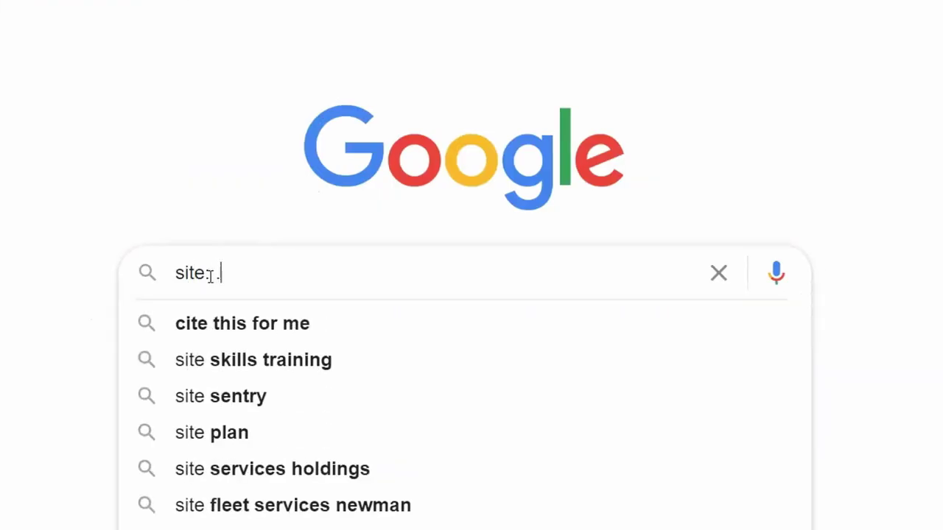
type("edu koala")
- Search site:.edu.au koala and scroll through the Australian .edu.au results
key("Escape")
type(".au koala")
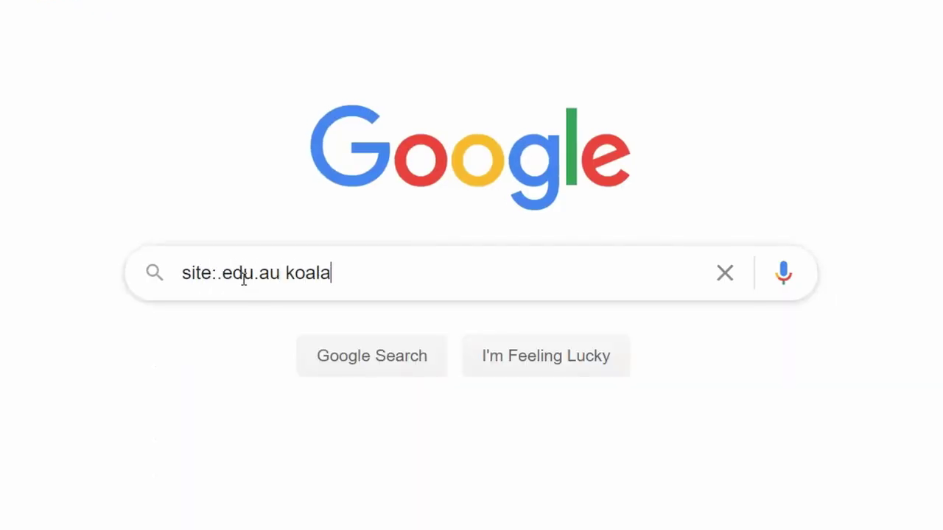
key("Return")
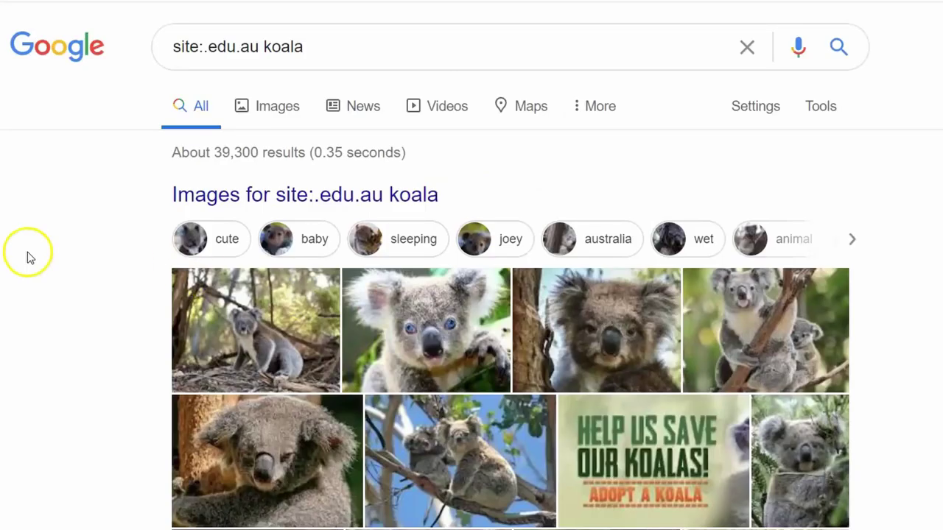
scroll(48, 251, "down", 8)
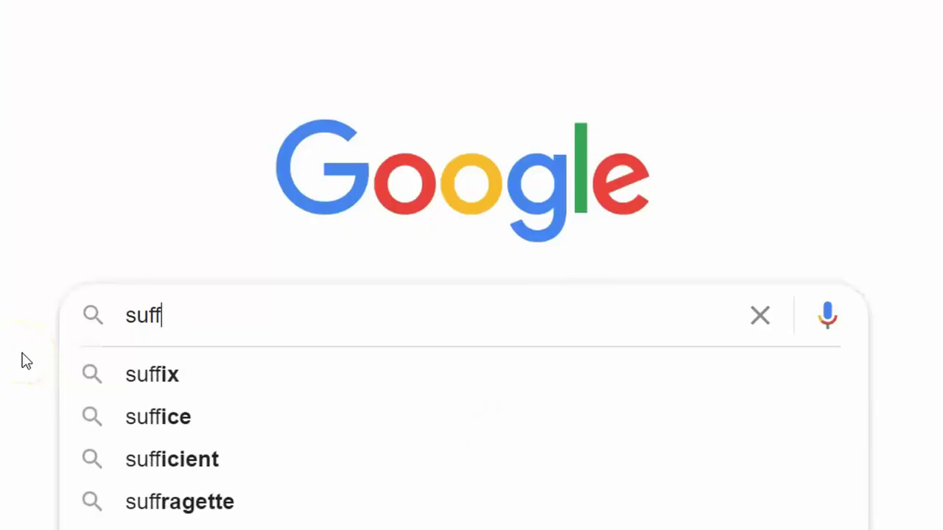
- Search suffixes and open the YourDictionary 'List of Suffixes and Suffix Examples' page
type("ixes")
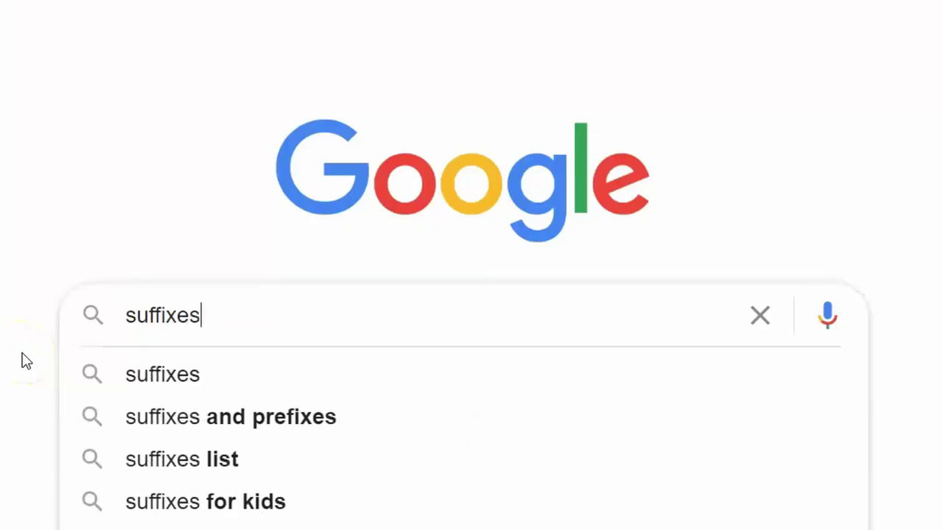
key("Escape")
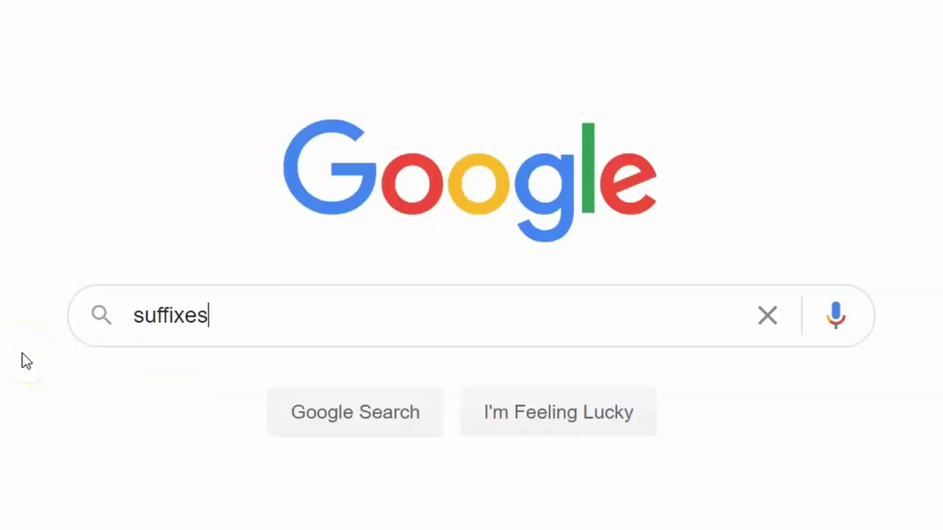
key("Return")
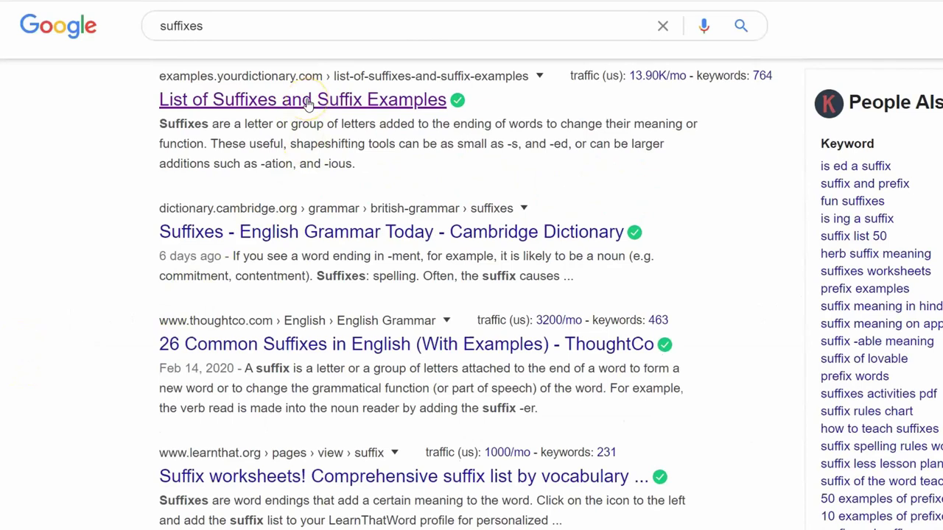
left_click(310, 103)
scroll(1, 258, "down", 1)
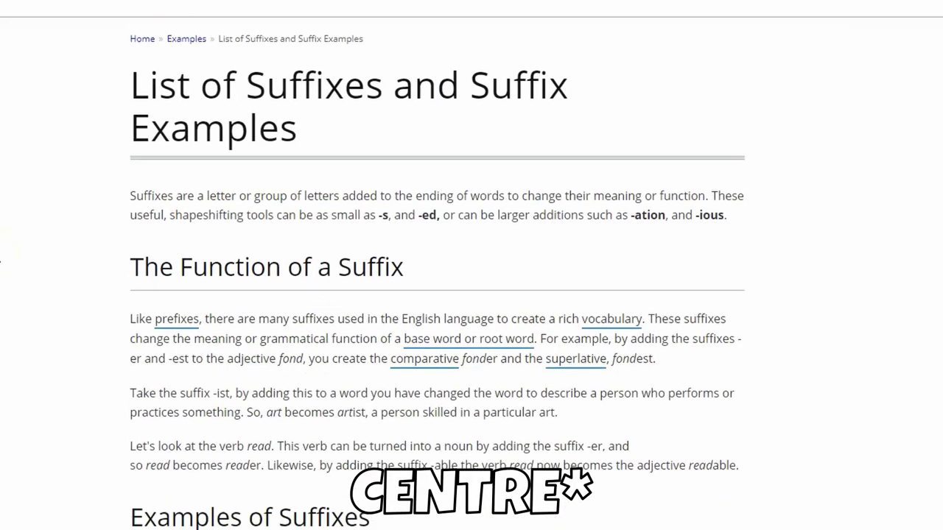
scroll(2, 257, "up", 1)
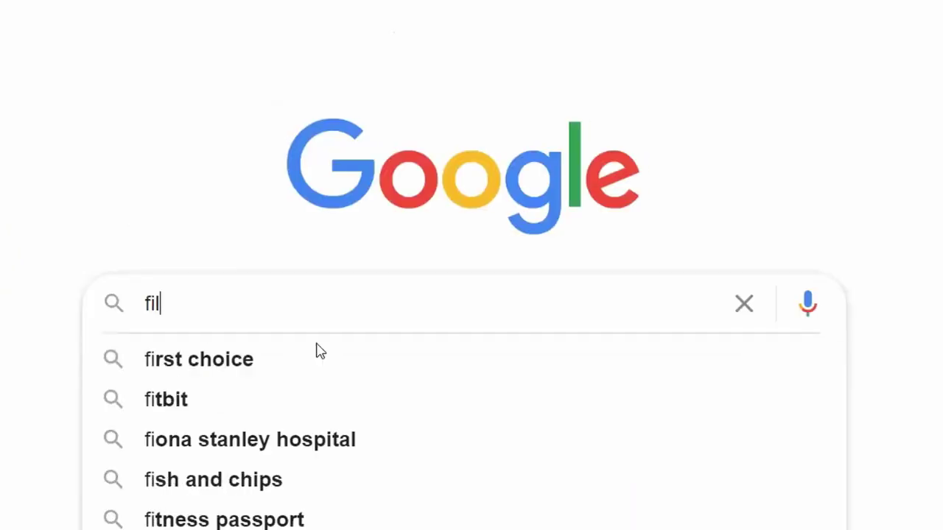
- Search 'file: .pdf suffixes' and open the Scholastic Prefixes and Suffixes PDF
type("e")
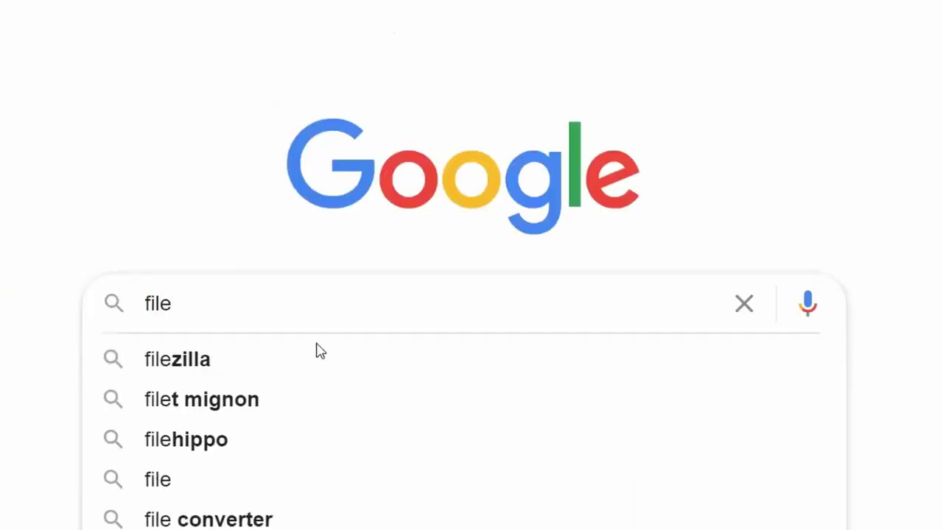
type(": .pdf suffixes")
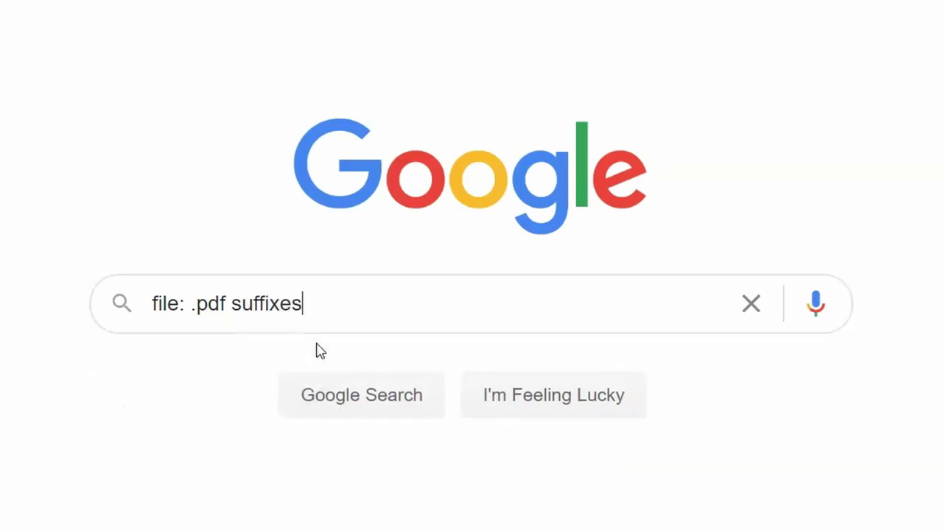
key("Return")
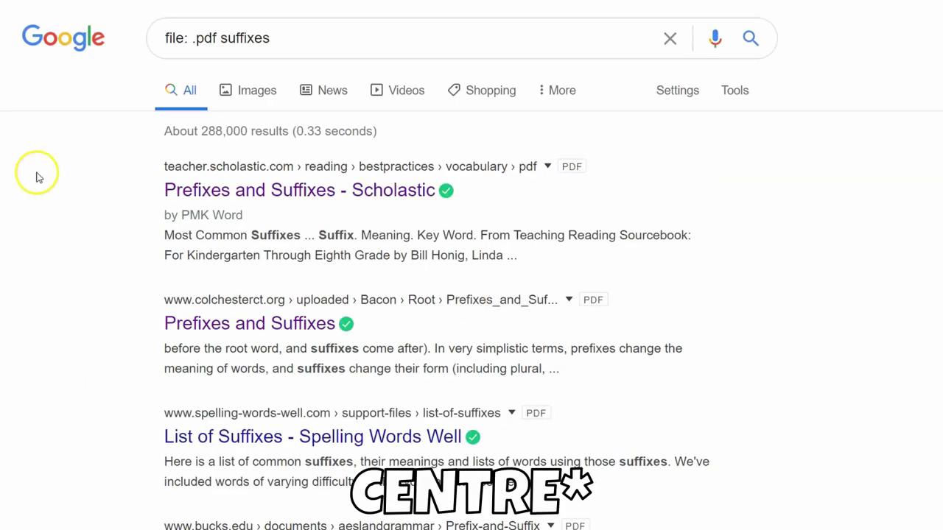
left_click(200, 185)
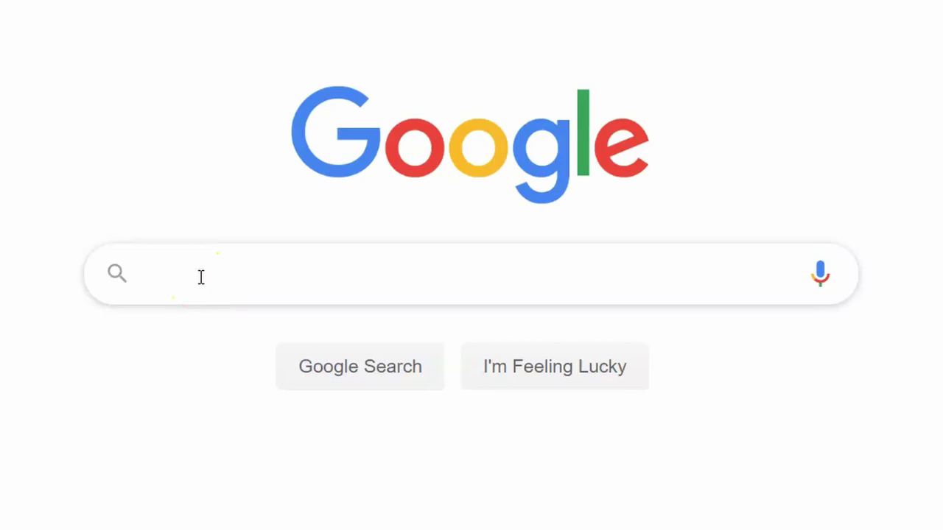
- Search noun activities, then refine the query to 'noun activities -pinterest' and browse the results
type("noun activities")
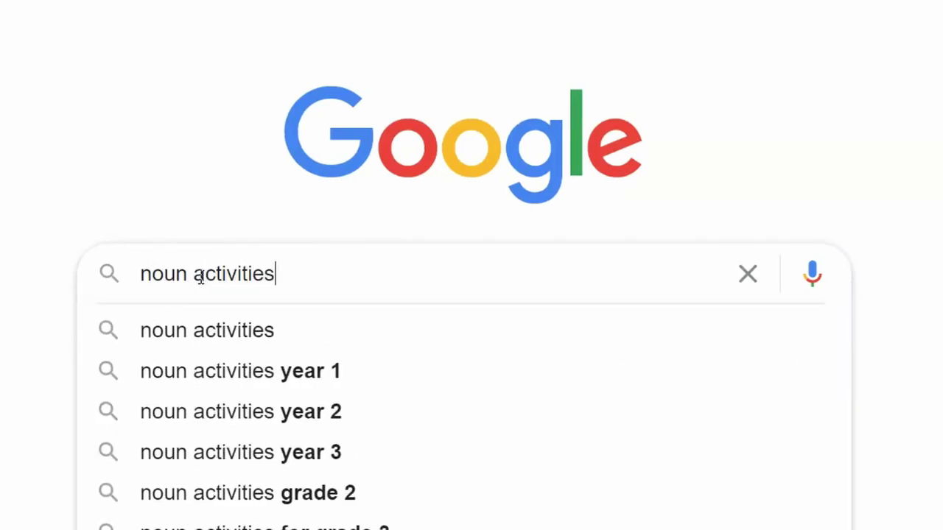
key("Return")
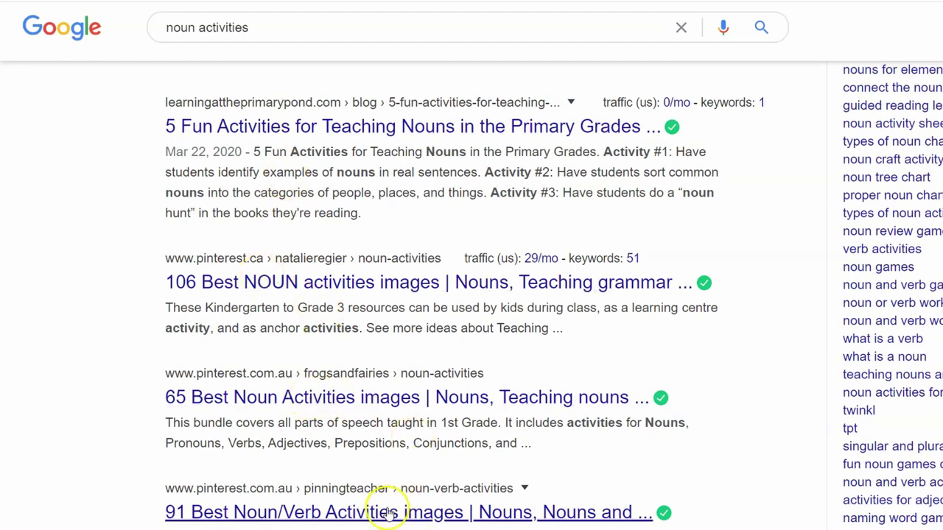
scroll(74, 337, "up", 10)
left_click(298, 59)
type("-pint")
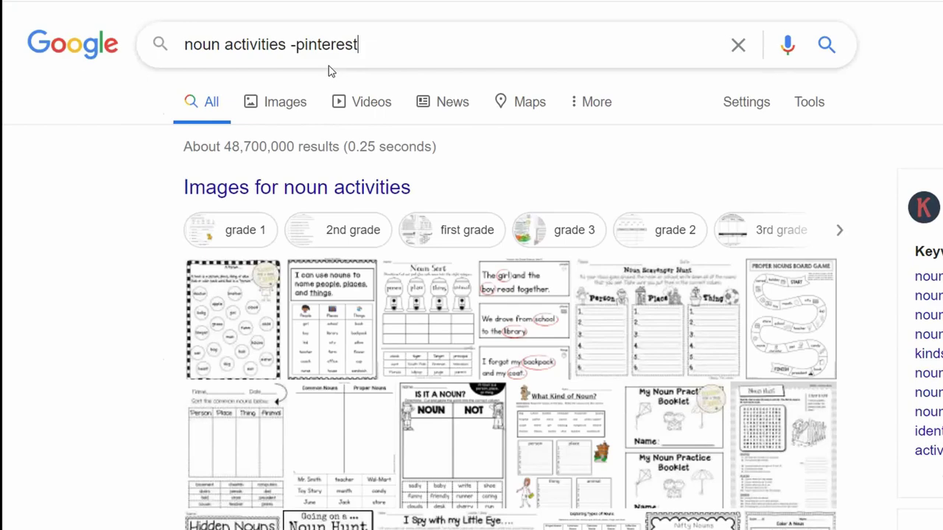
type("erest")
key("Return")
scroll(85, 214, "down", 5)
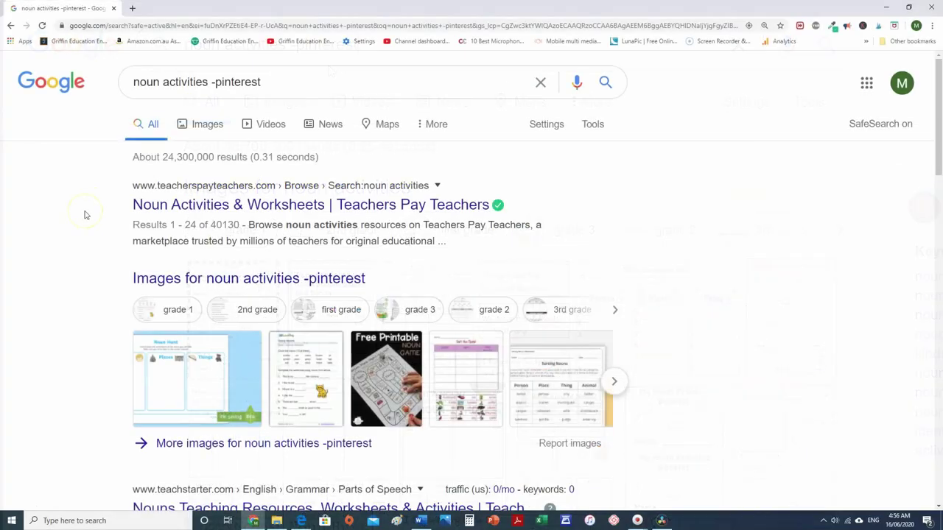
scroll(85, 214, "down", 3)
scroll(84, 214, "up", 1)
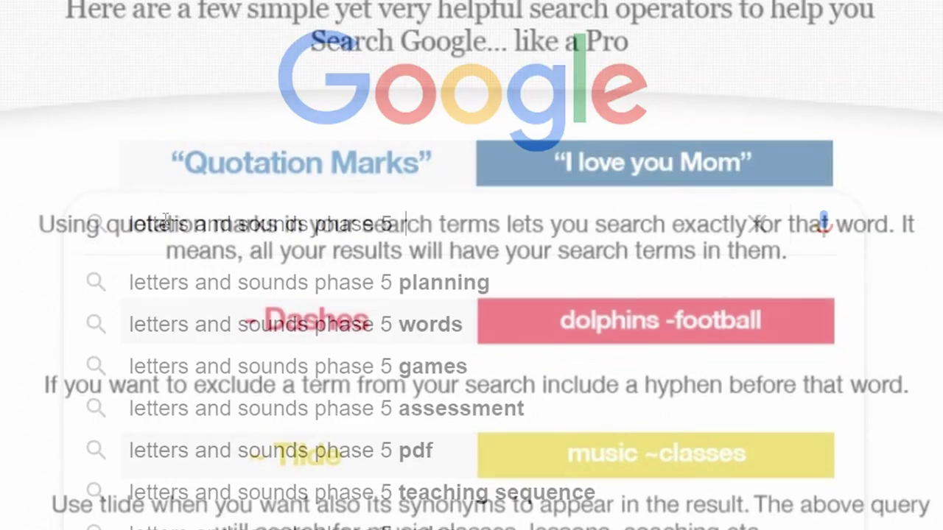
- Search 'letters and sounds phase 5 worksheets' and scroll through the Twinkl, TES and TpT results
type("works")
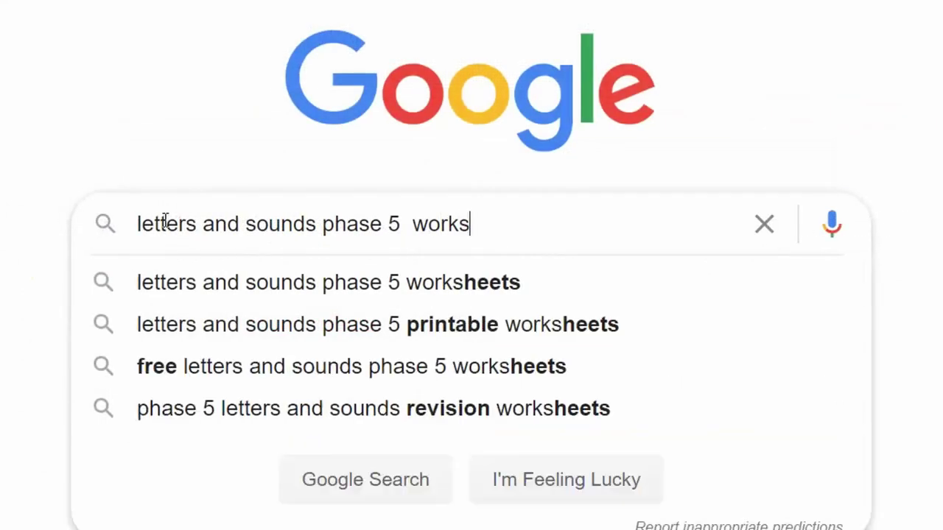
type("heets")
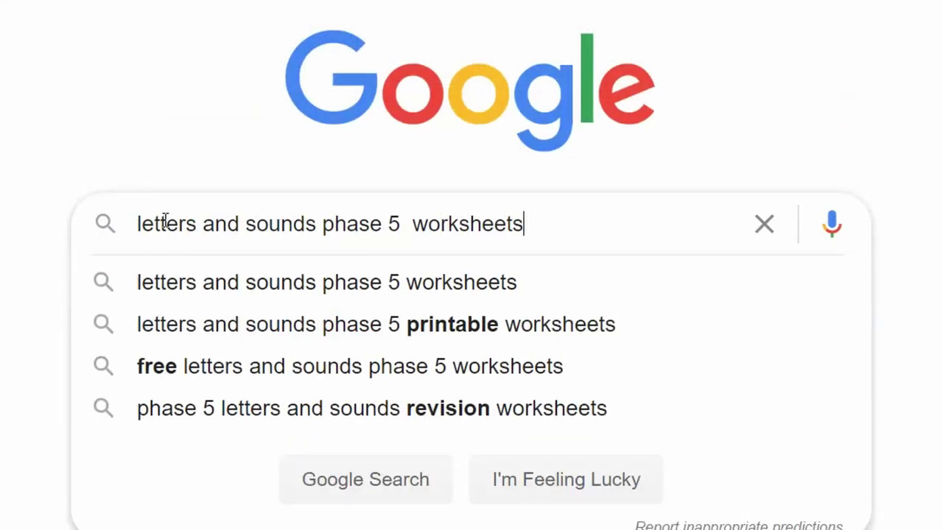
key("Return")
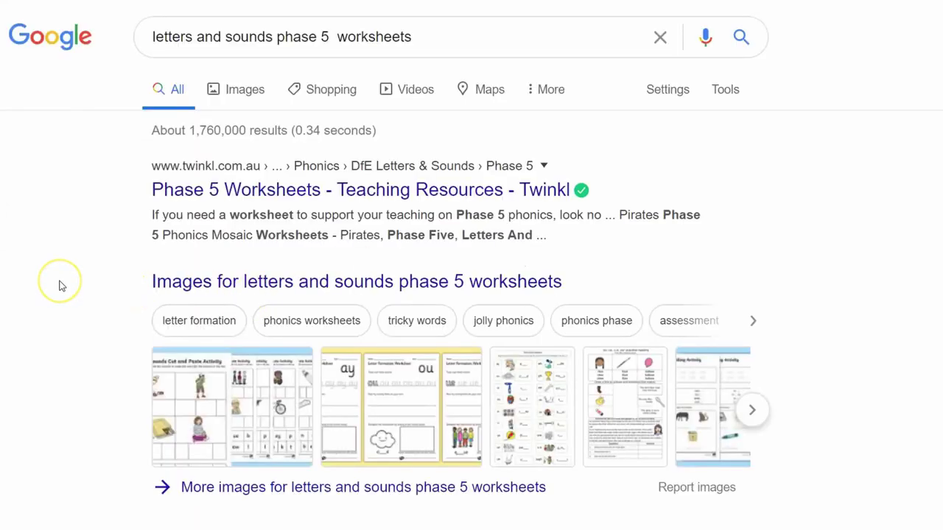
scroll(62, 286, "down", 5)
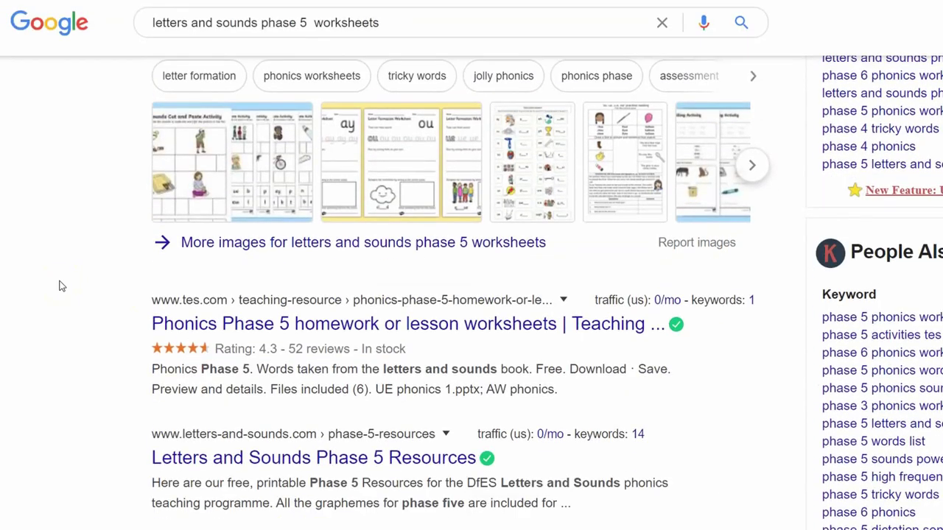
scroll(62, 286, "down", 3)
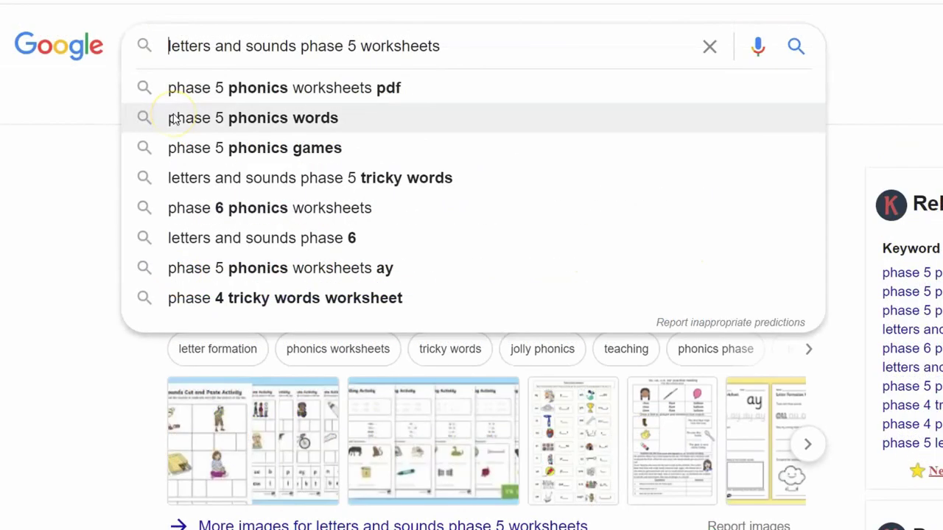
type("\"")
left_click(514, 51)
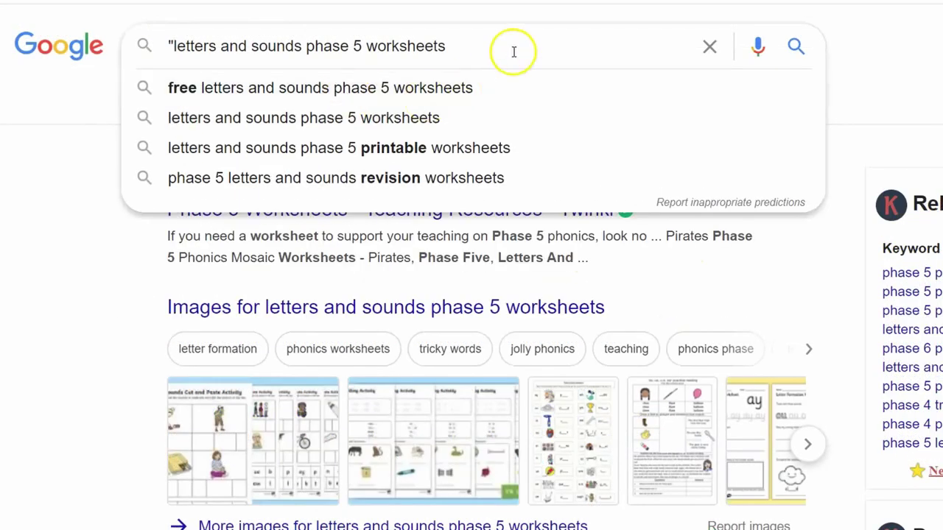
type("\"")
key("Return")
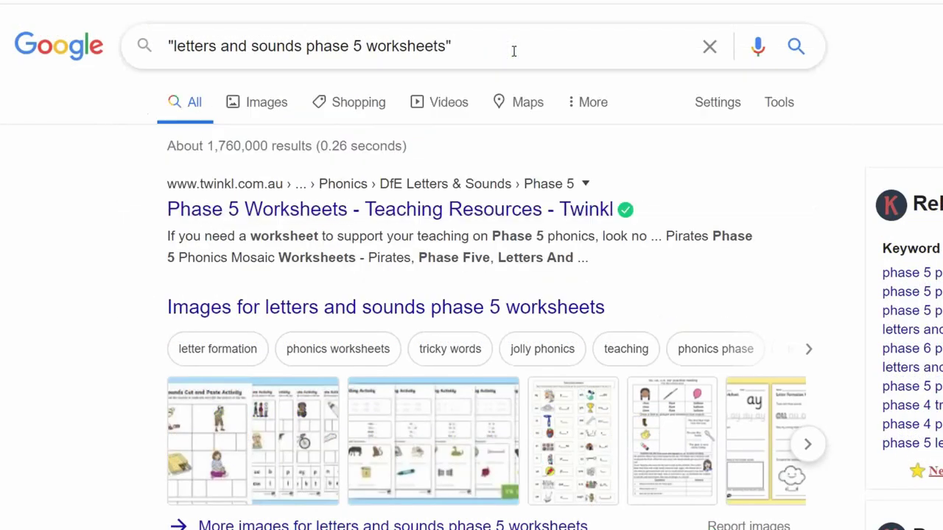
scroll(99, 280, "down", 5)
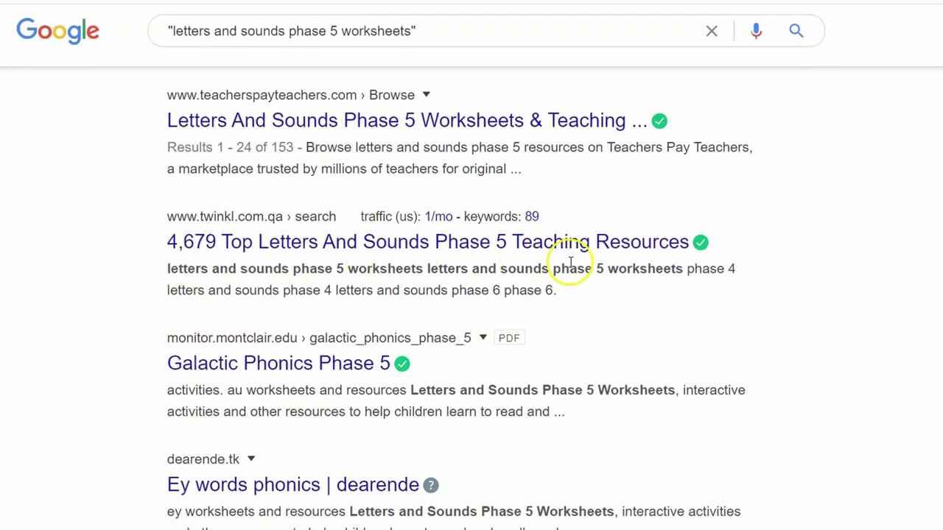
scroll(556, 279, "down", 3)
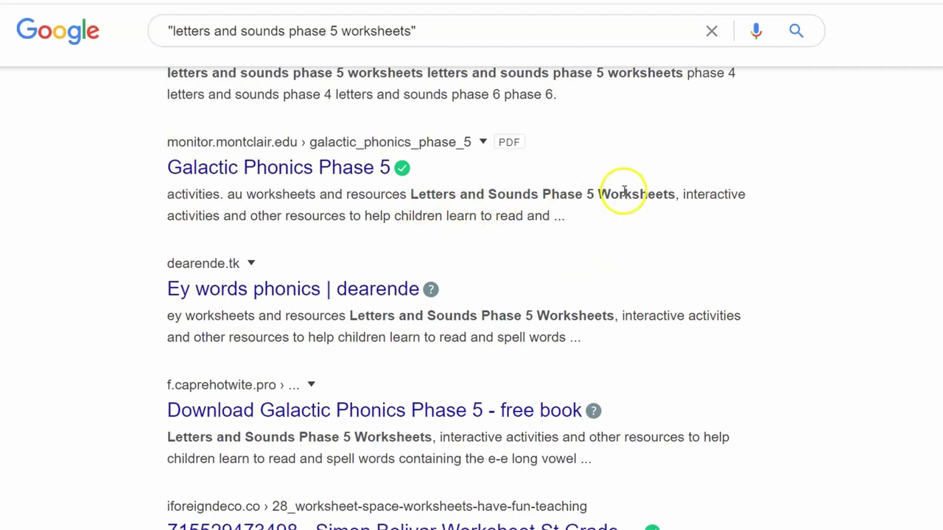
scroll(624, 191, "down", 2)
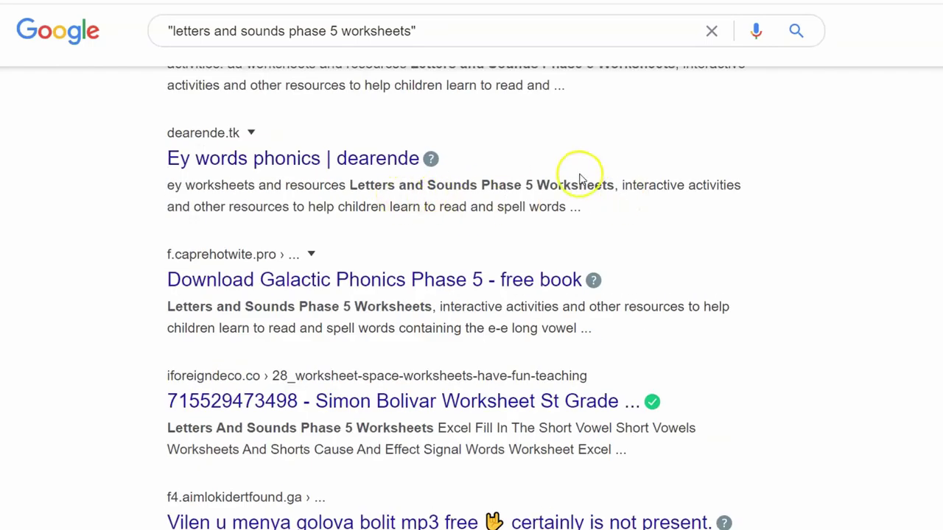
scroll(580, 179, "down", 1)
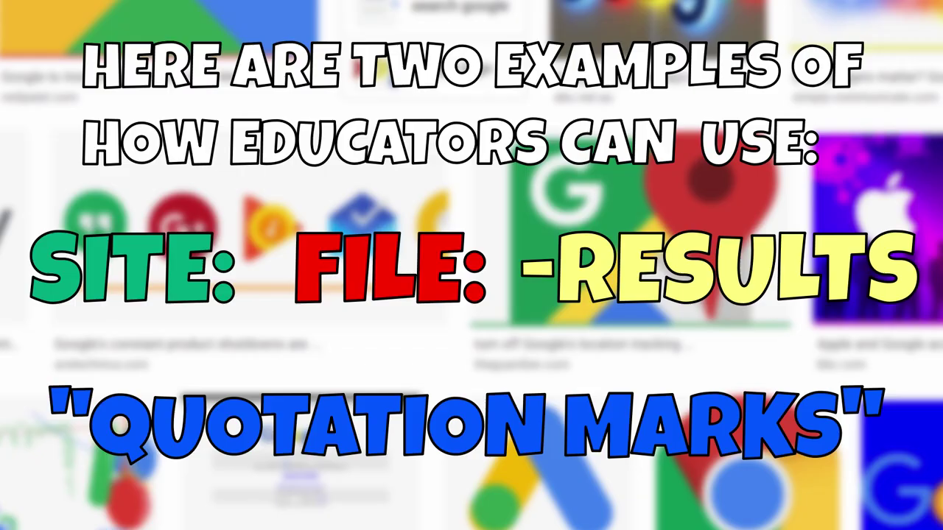
- Search 'bring your own device' from the first suggestion and scroll the results
left_click(337, 280)
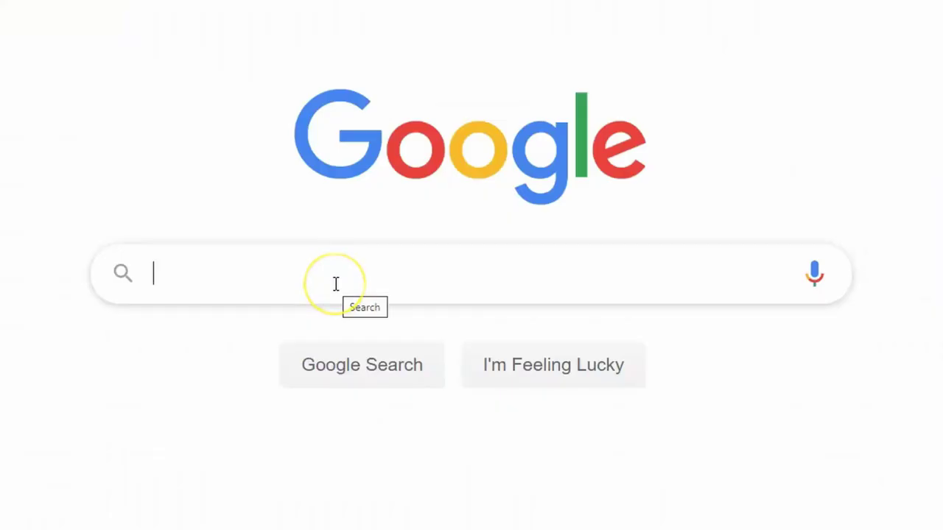
type("br")
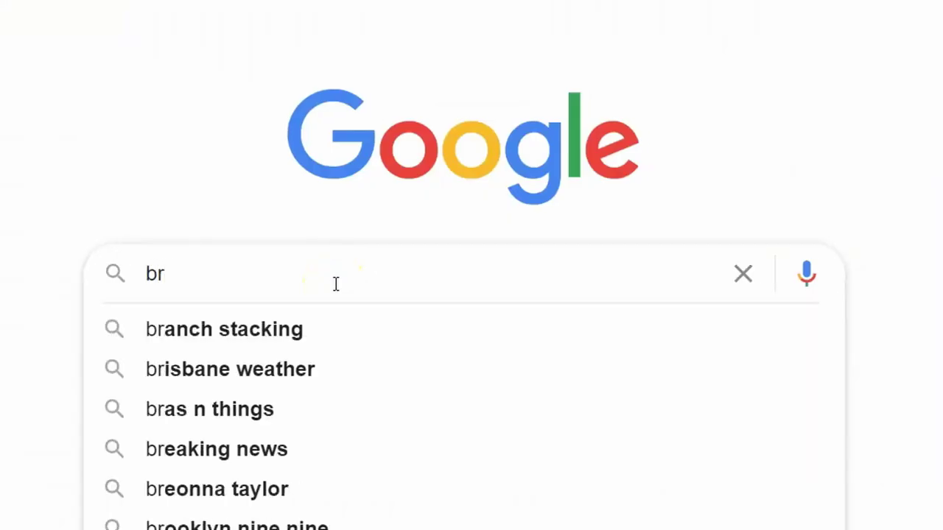
type("ing your ")
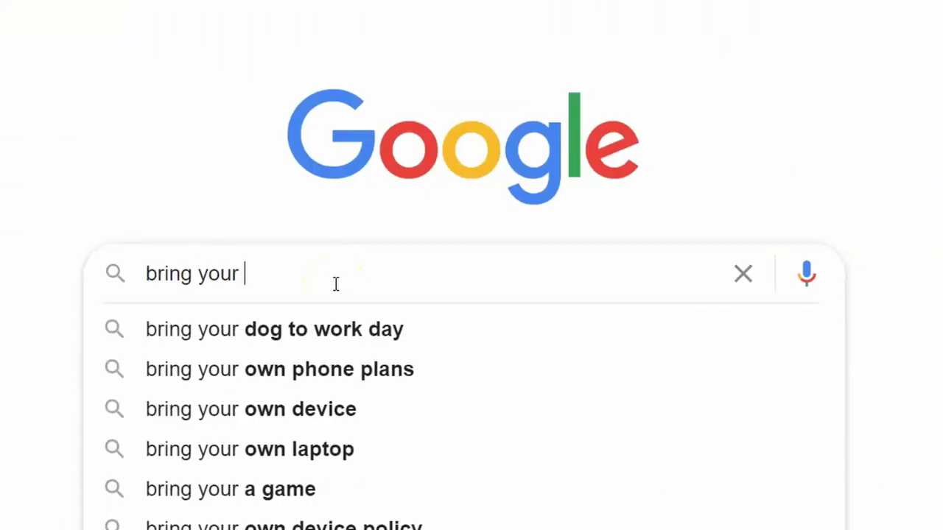
type("own device")
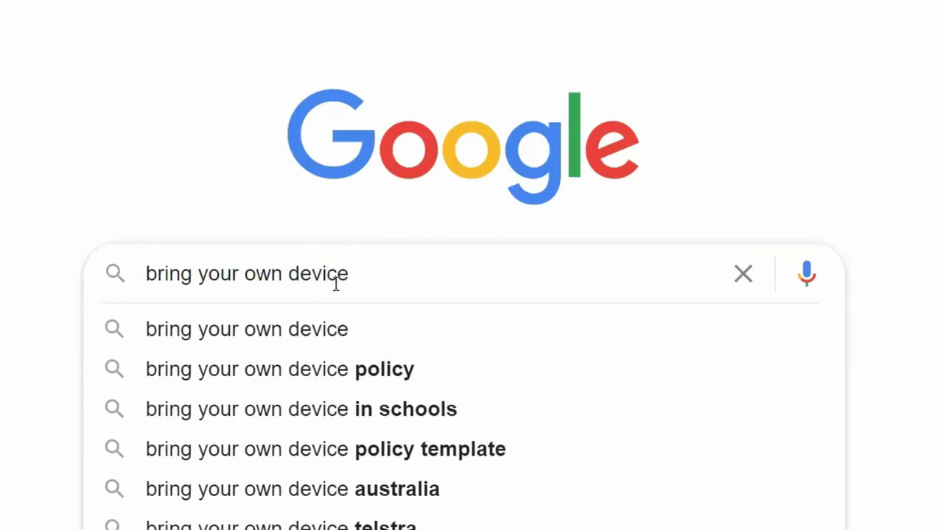
left_click(336, 326)
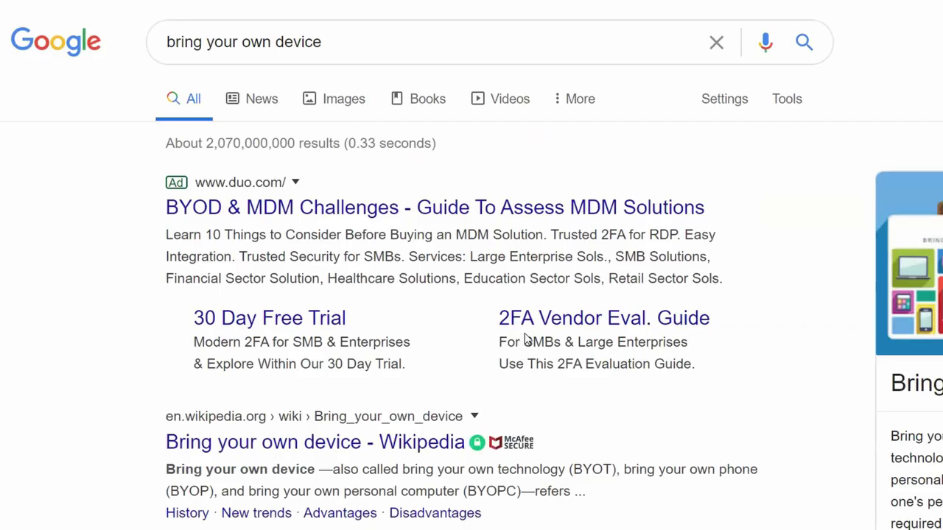
scroll(547, 346, "down", 4)
scroll(547, 346, "down", 6)
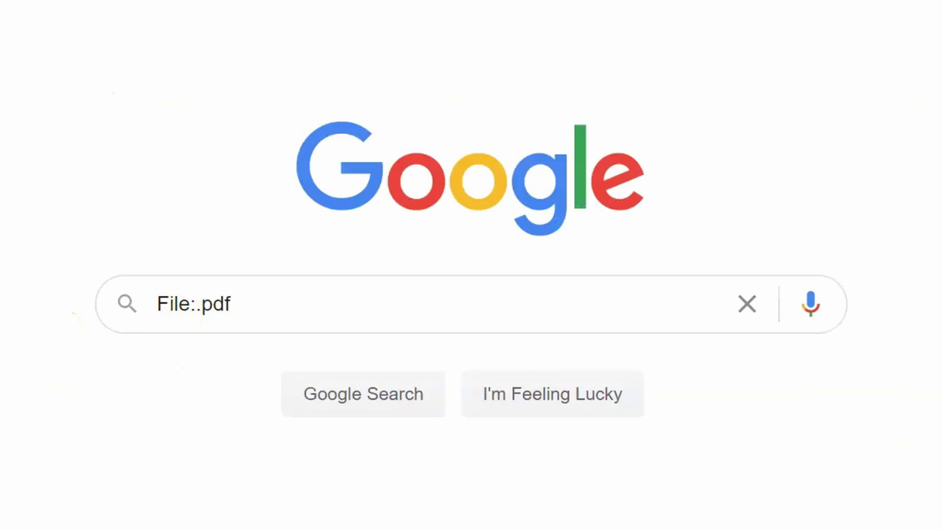
- Run the query File:.pdf site:.wa.edu.au "bring your own device" -catholic -Anglican
left_click(298, 313)
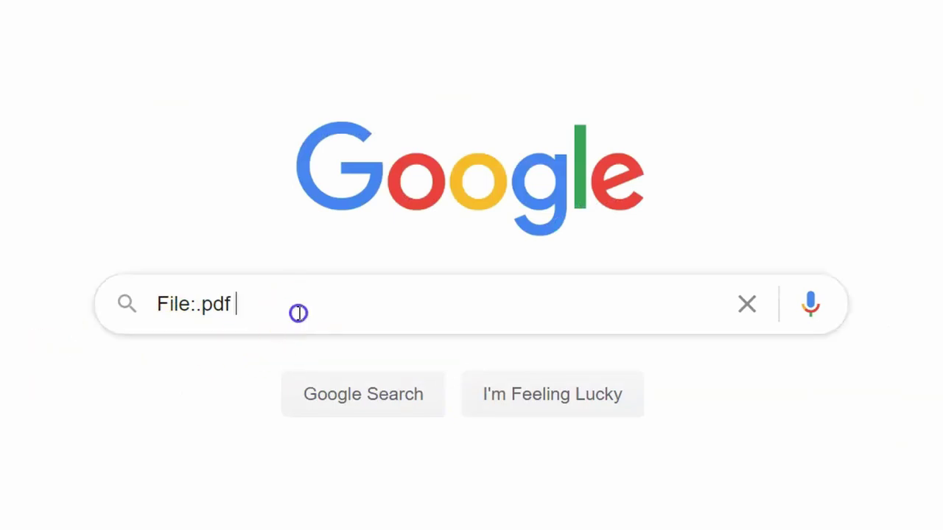
type("site:.wa.edu.au")
left_click(305, 326)
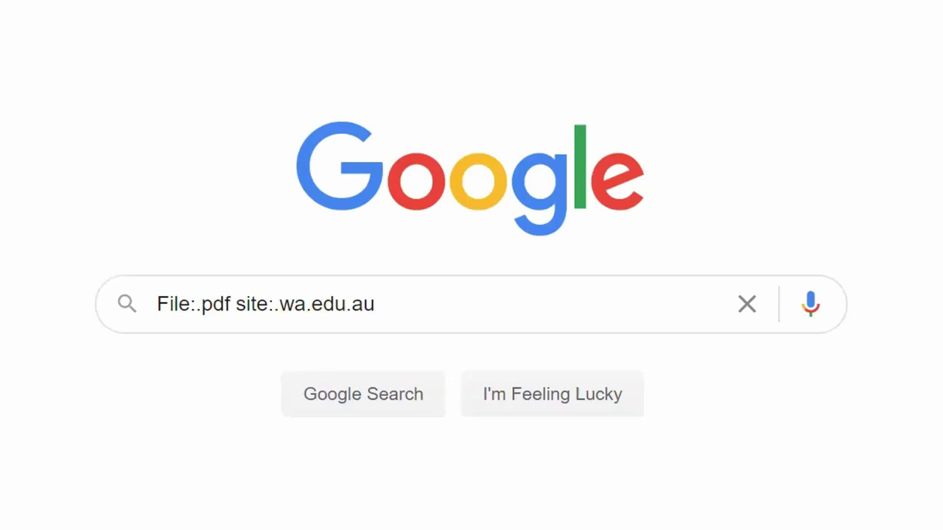
left_click(521, 313)
type("\"bring your own device\"")
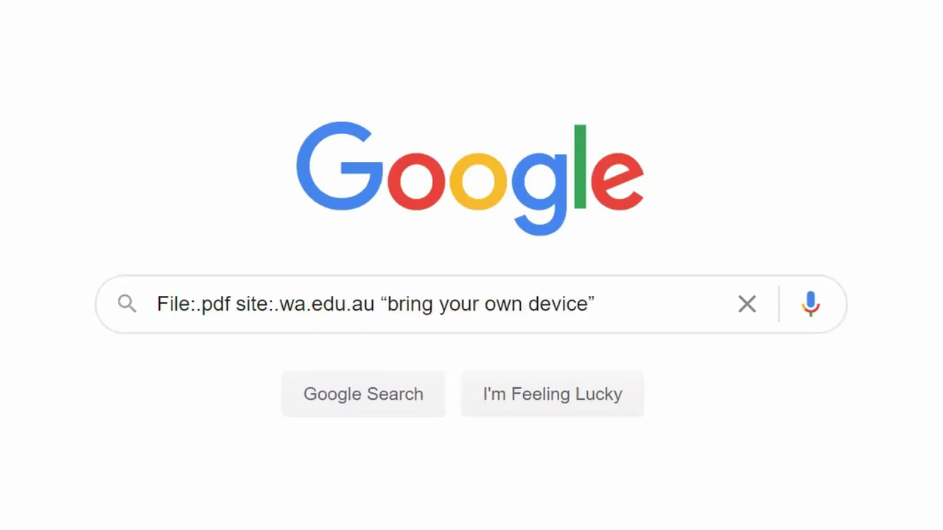
left_click(696, 281)
type("-catholic -Anglican")
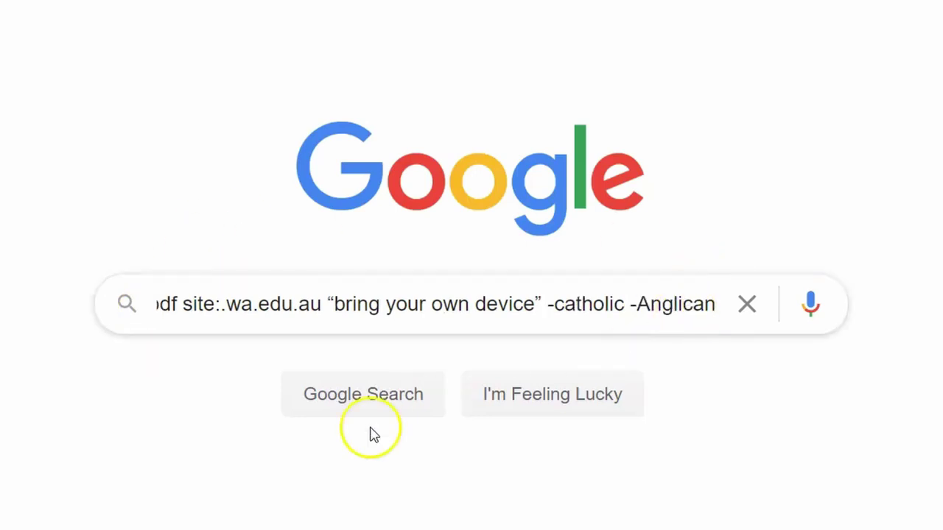
left_click(376, 396)
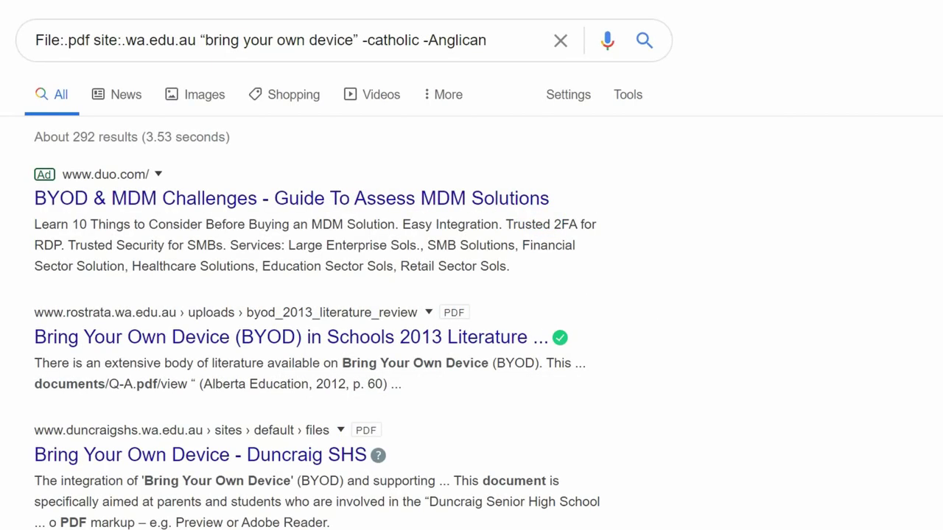
scroll(472, 295, "down", 4)
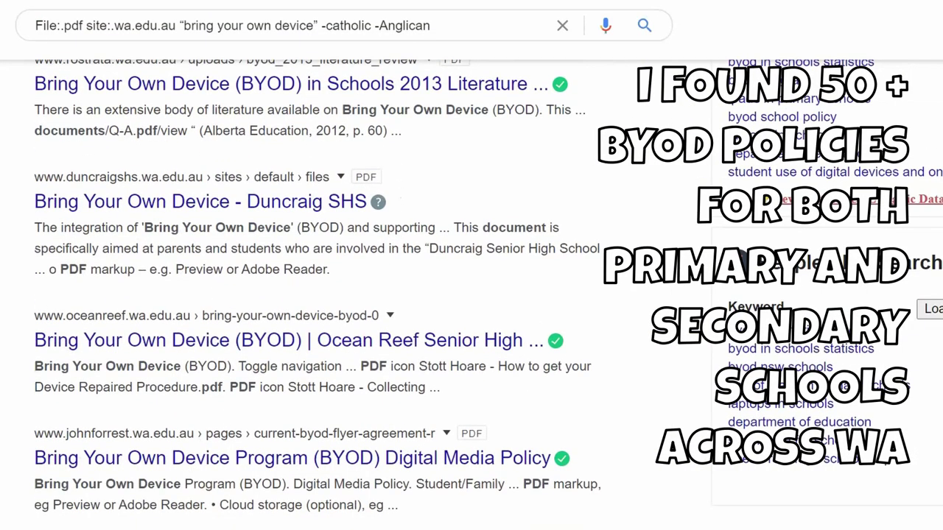
scroll(471, 294, "down", 1)
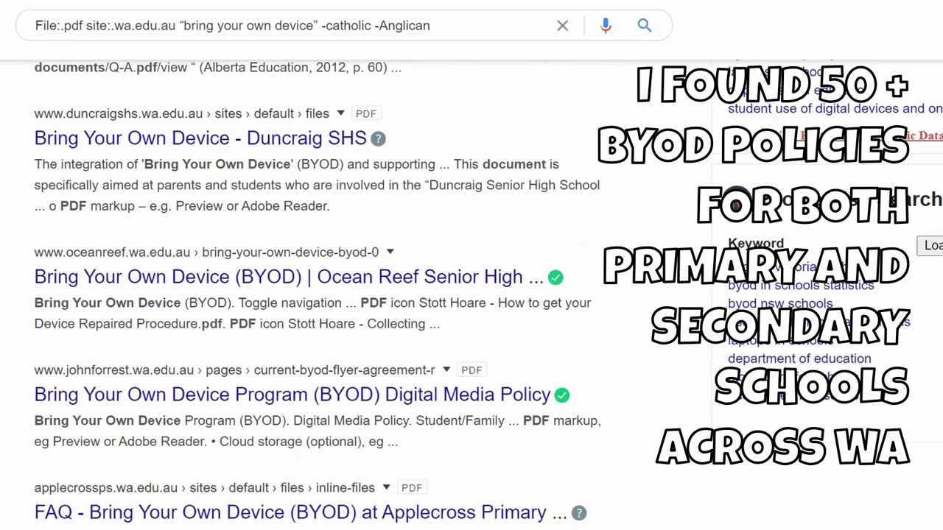
scroll(472, 295, "down", 4)
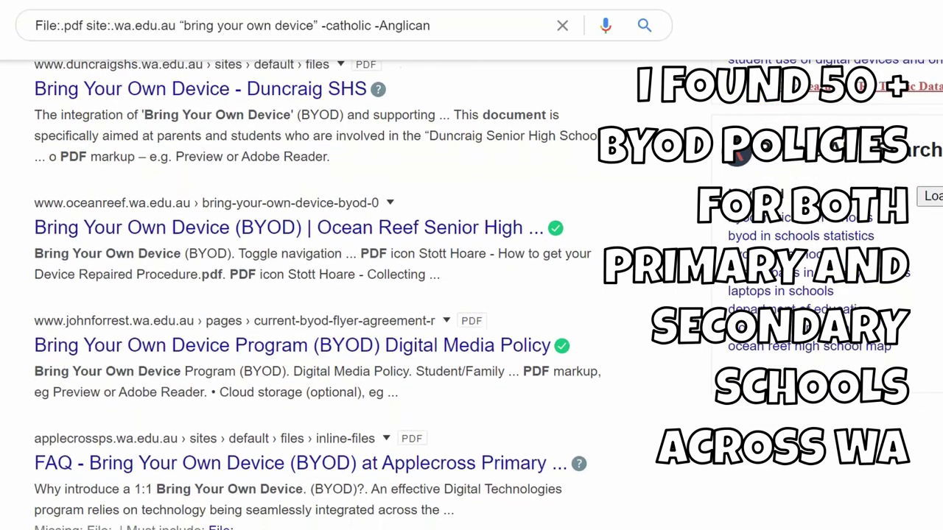
scroll(790, 257, "down", 1)
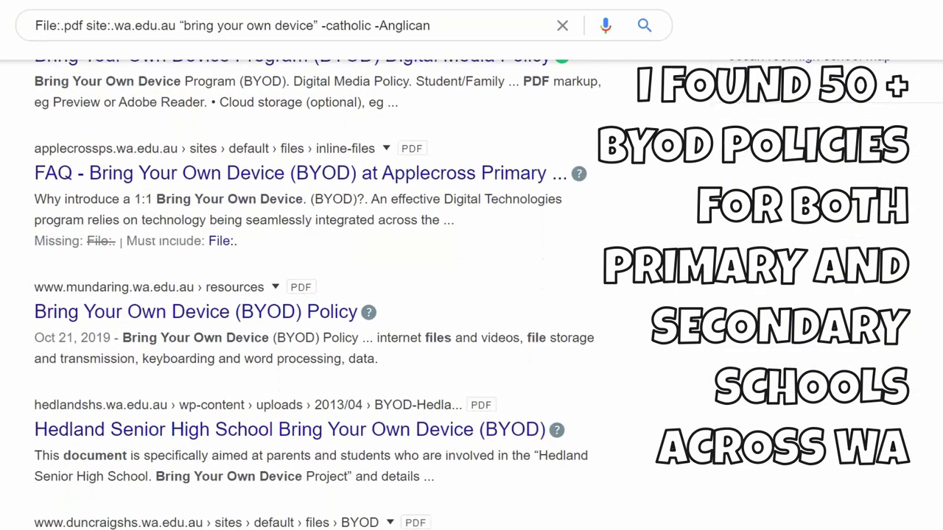
scroll(790, 257, "down", 4)
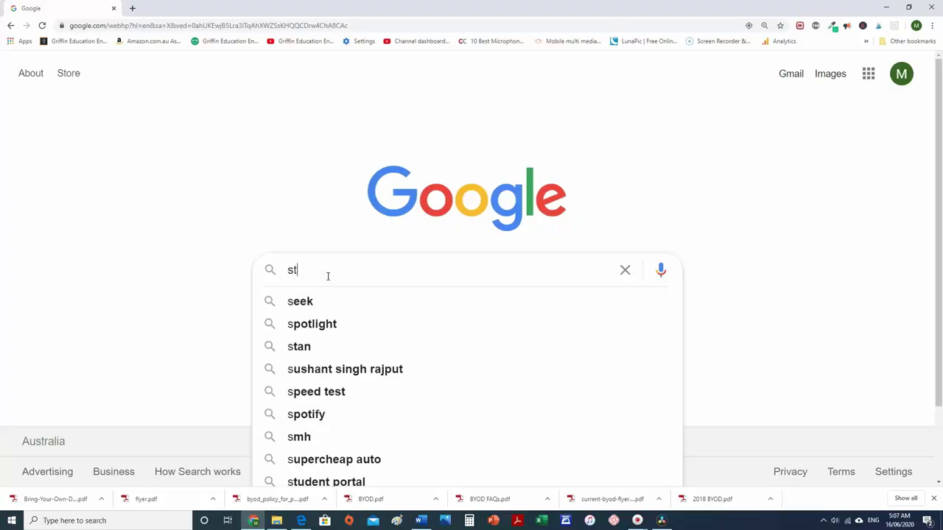
- Search 'strategic plan' and scroll the plain results
type("rategic plan")
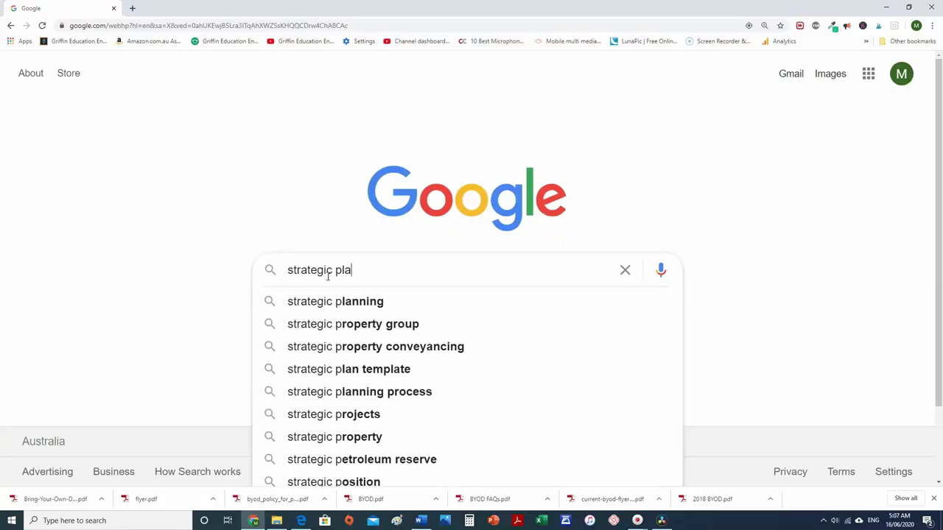
key("Return")
scroll(97, 315, "down", 10)
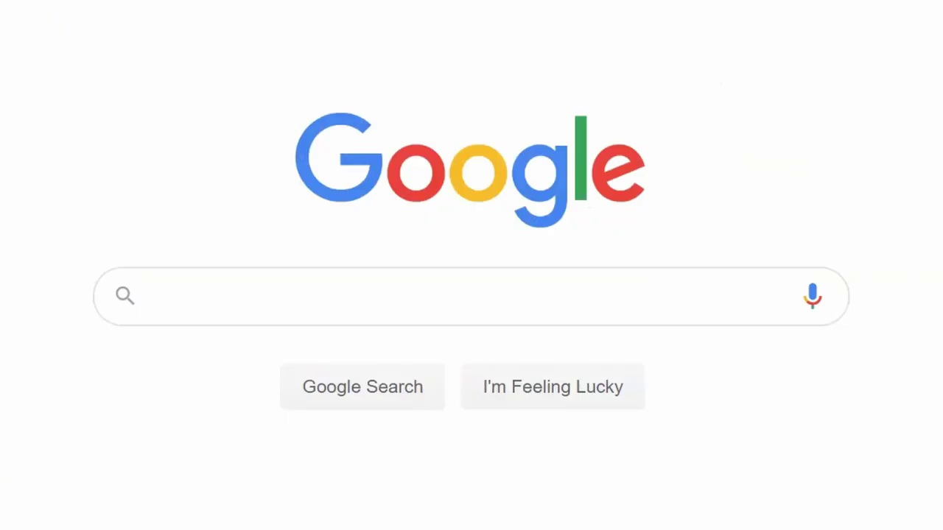
- Run the query File:.pdf site:.wa.edu.au "strategic plan 2019" -catholic -Anglican
left_click(238, 276)
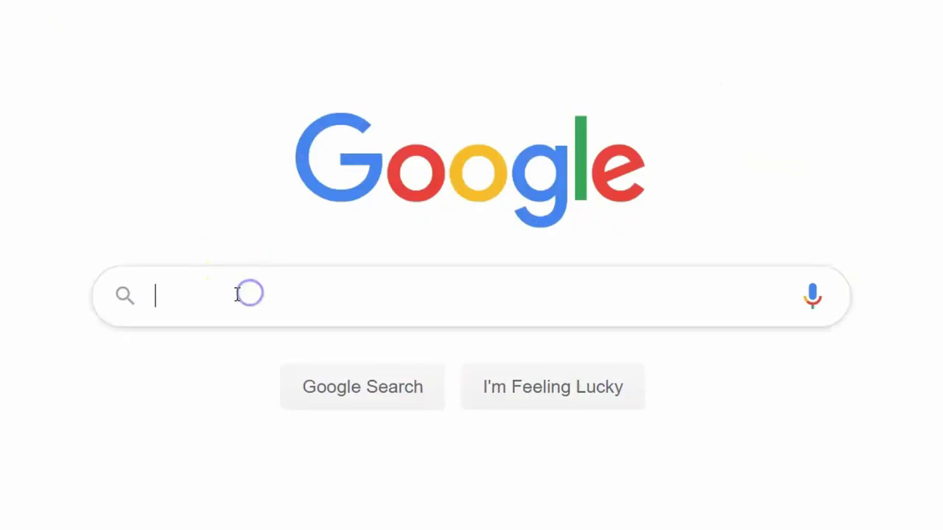
type("File:.pdf")
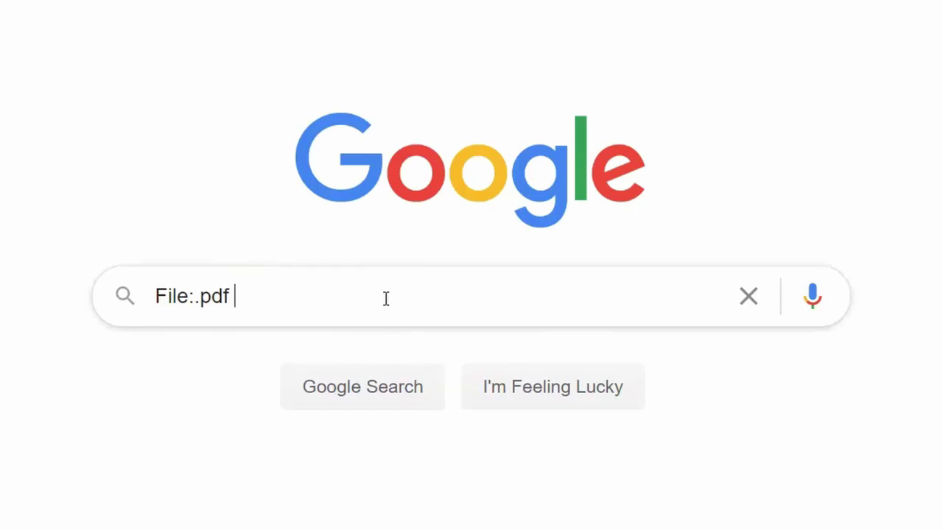
type(" site:.wa.edu.au")
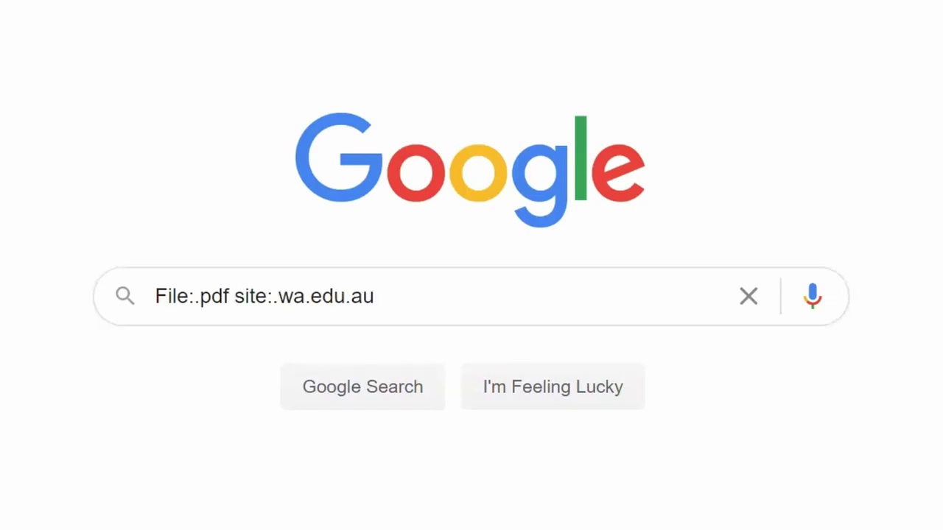
left_click(400, 301)
type("“strategic plan 2019”")
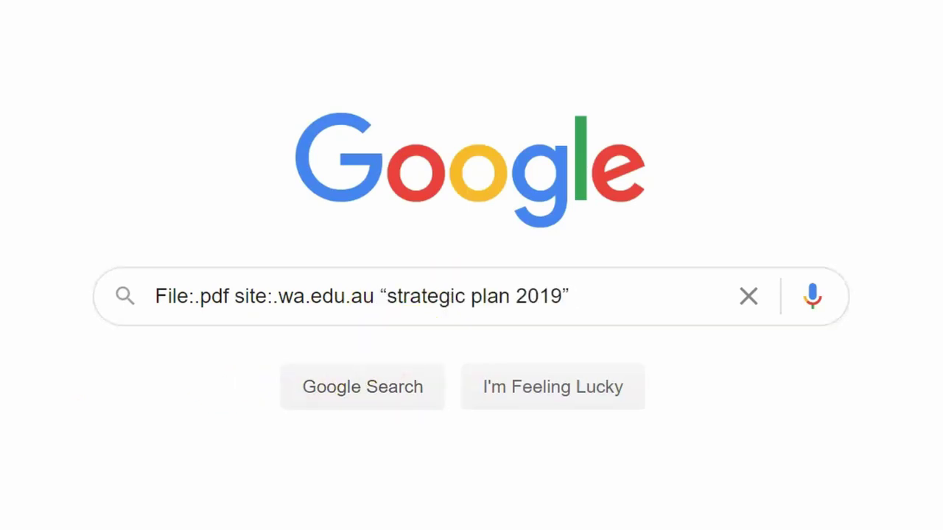
left_click(269, 316)
left_click(631, 301)
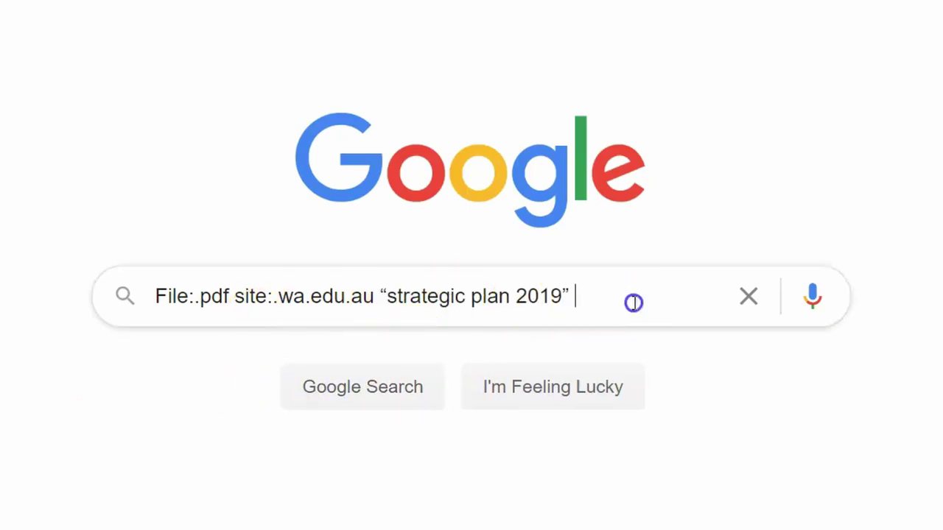
type("-catholic -Anglican")
left_click(421, 403)
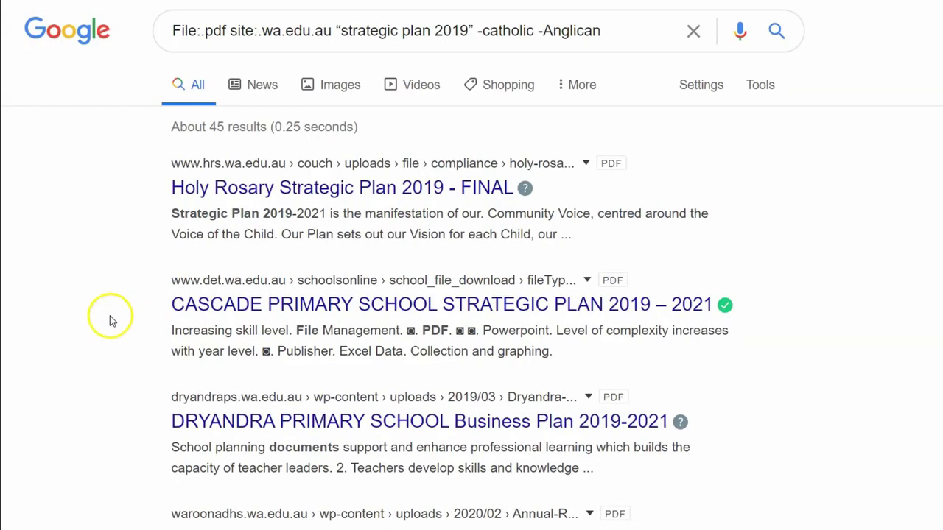
scroll(106, 317, "down", 1)
scroll(107, 317, "up", 1)
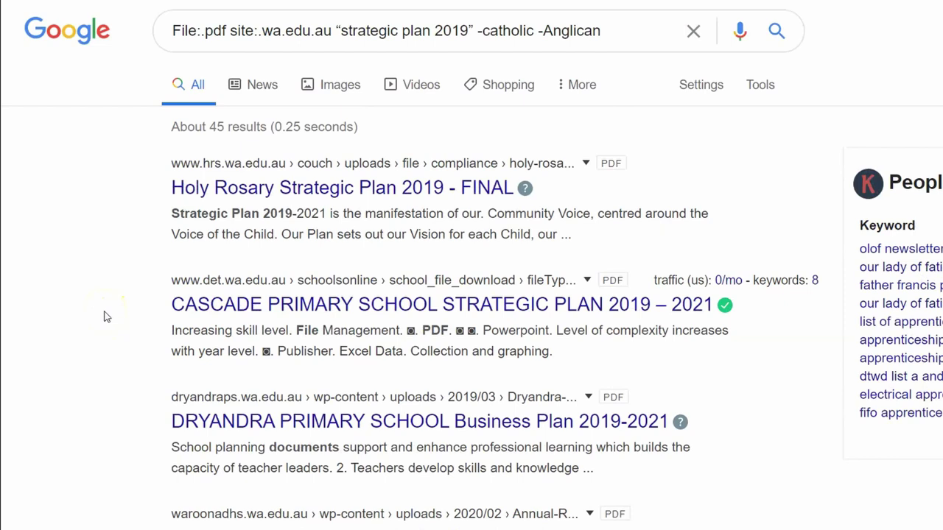
scroll(107, 317, "down", 4)
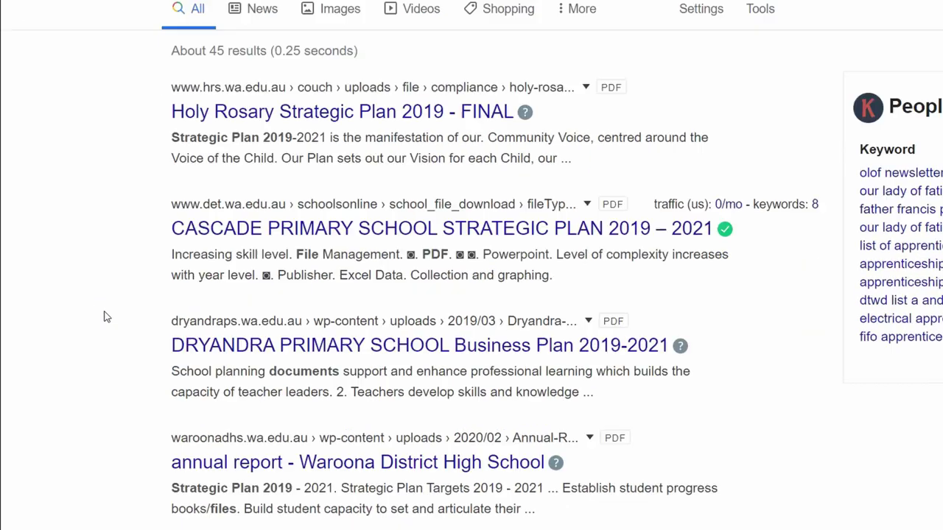
scroll(107, 315, "up", 1)
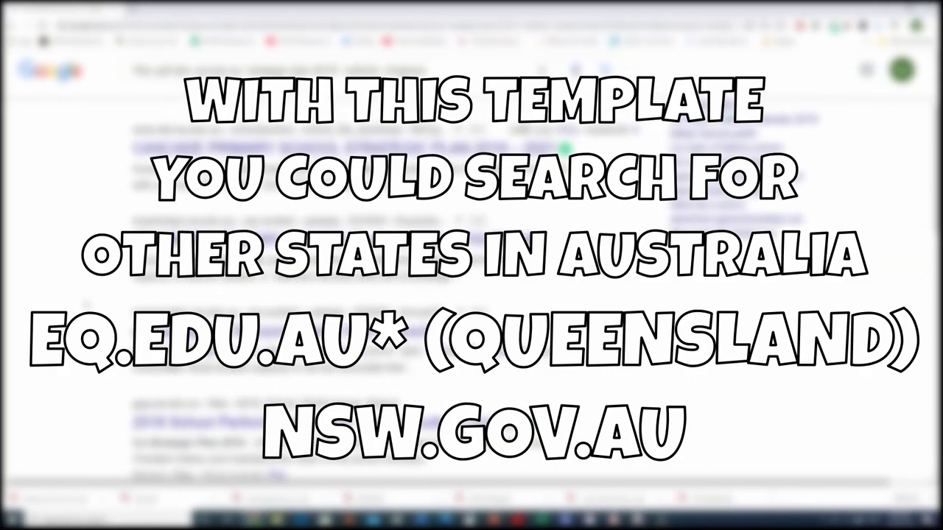
scroll(346, 294, "down", 5)
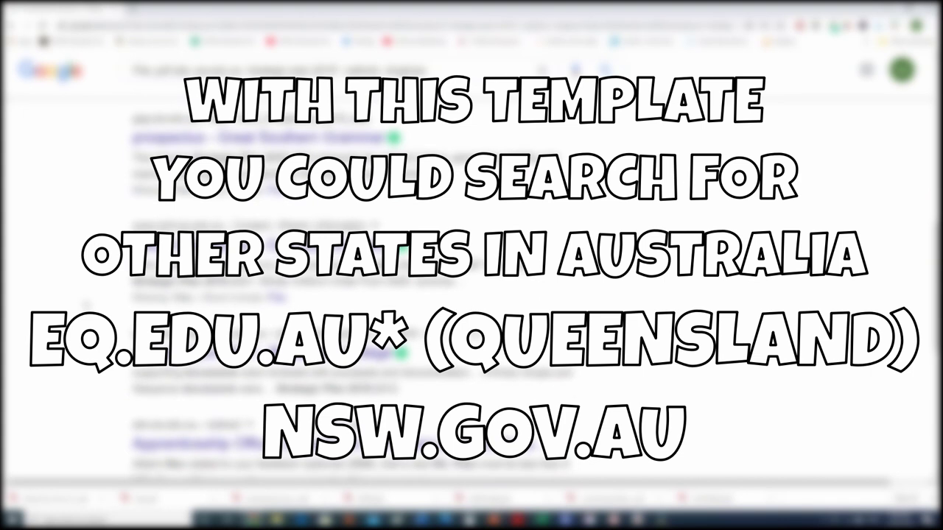
key("Return")
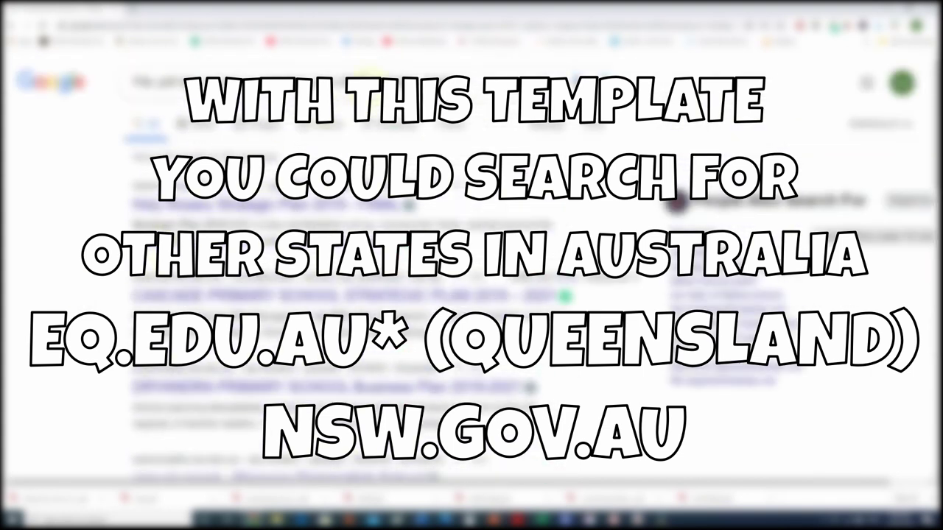